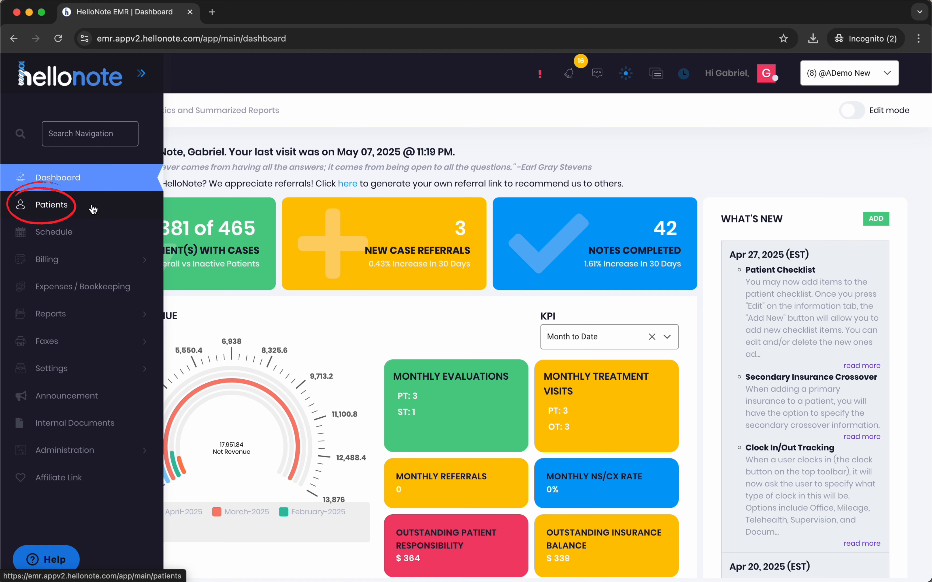
Open the insurance records of the first patient in the patient list
{"action": "left_click", "coordinate": [90, 210]}
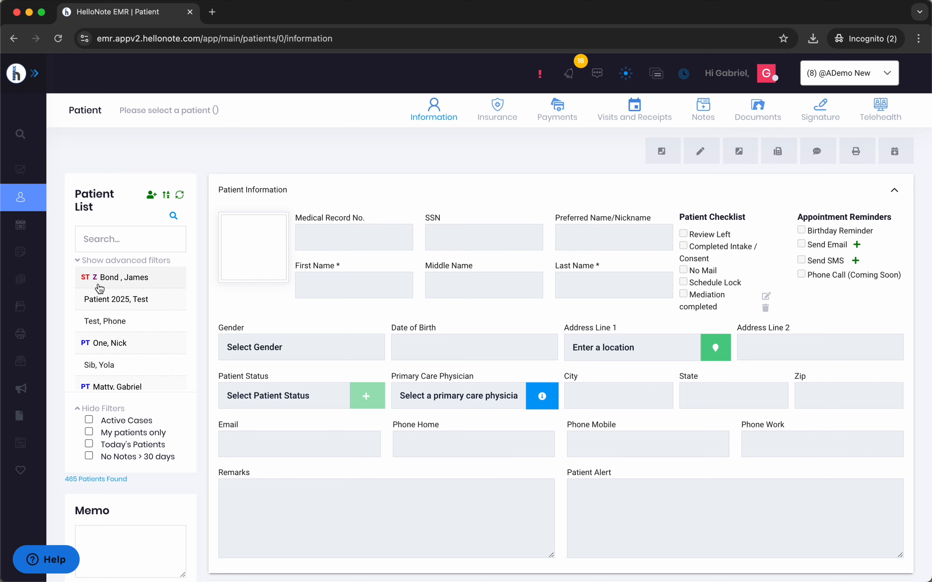
{"action": "left_click", "coordinate": [160, 283]}
{"action": "left_click", "coordinate": [512, 135]}
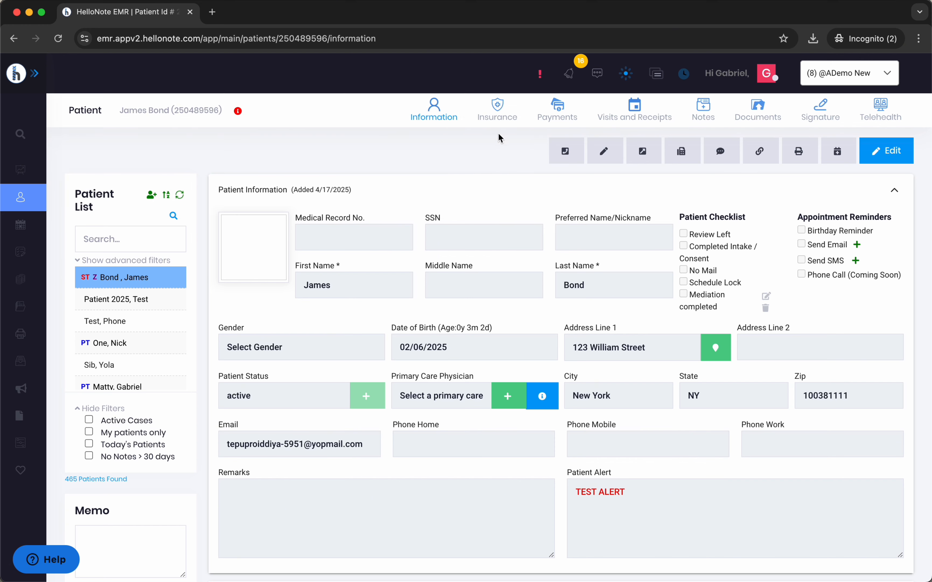
{"action": "left_click", "coordinate": [504, 111]}
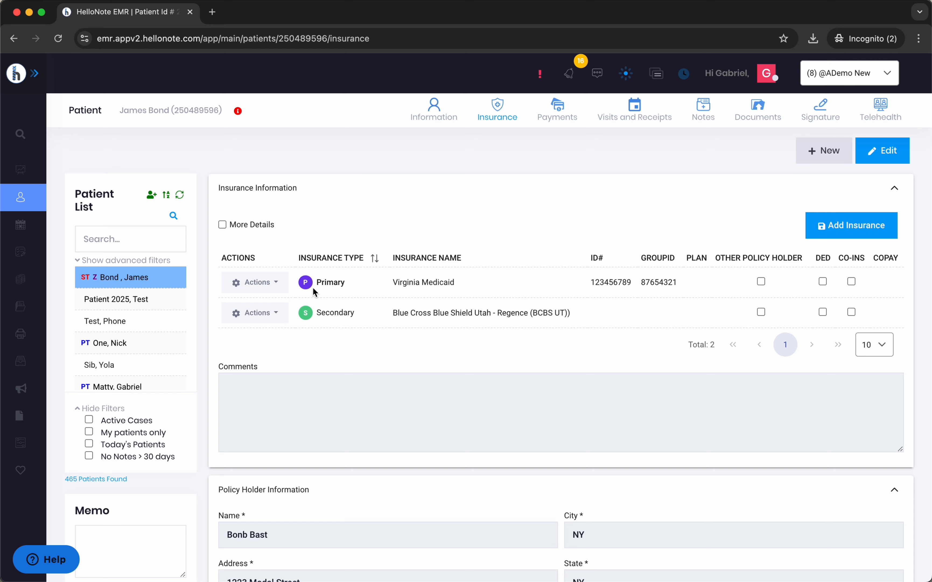
Open the primary Virginia Medicaid insurance for editing, check its Secondary Crossover setting, and close it without saving
{"action": "left_click", "coordinate": [257, 285]}
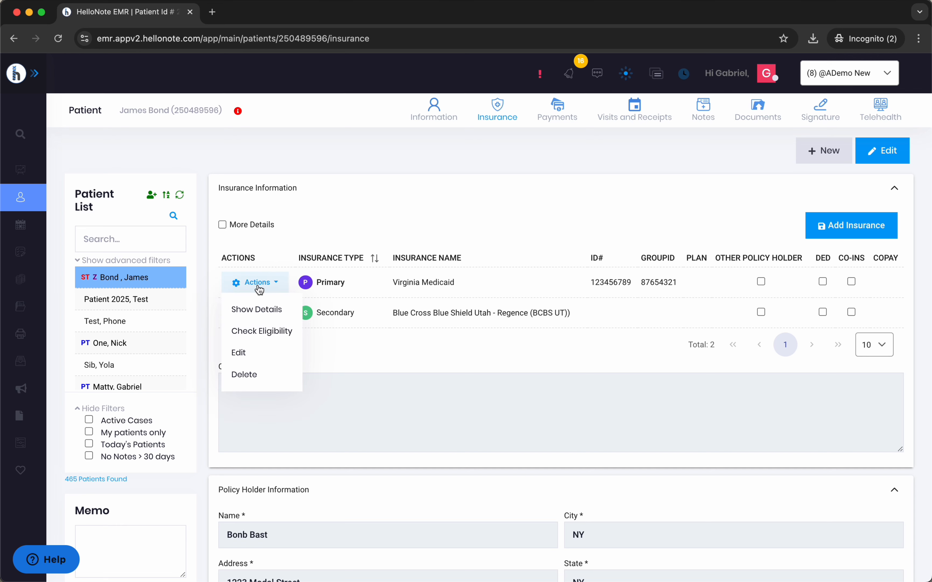
{"action": "left_click", "coordinate": [252, 353]}
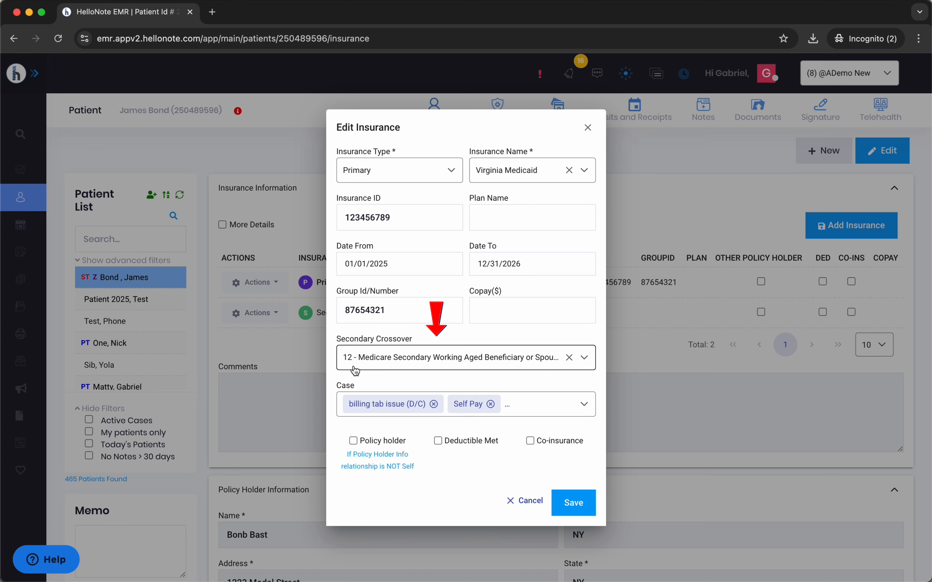
{"action": "left_click", "coordinate": [533, 503]}
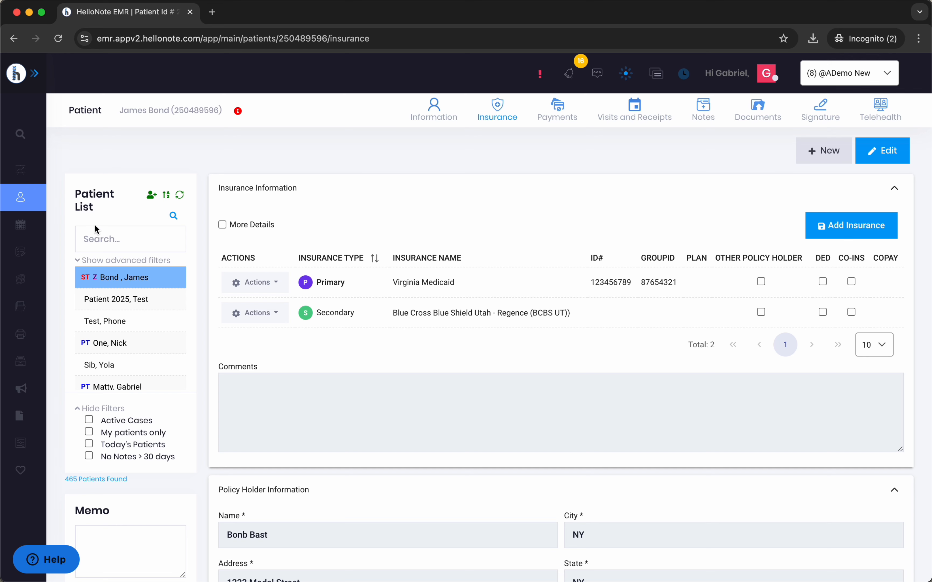
Go to the audited billing claims
{"action": "mouse_move", "coordinate": [39, 235]}
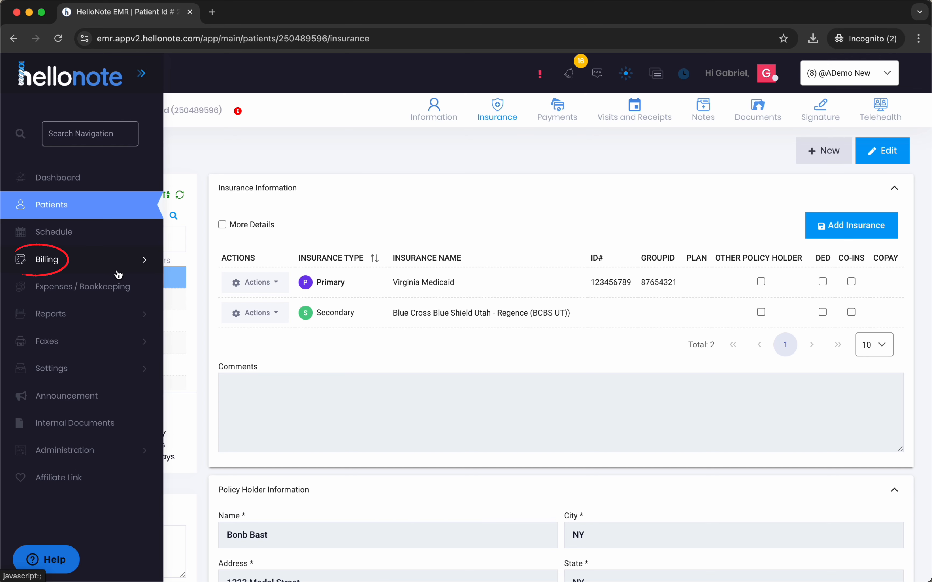
{"action": "left_click", "coordinate": [104, 266]}
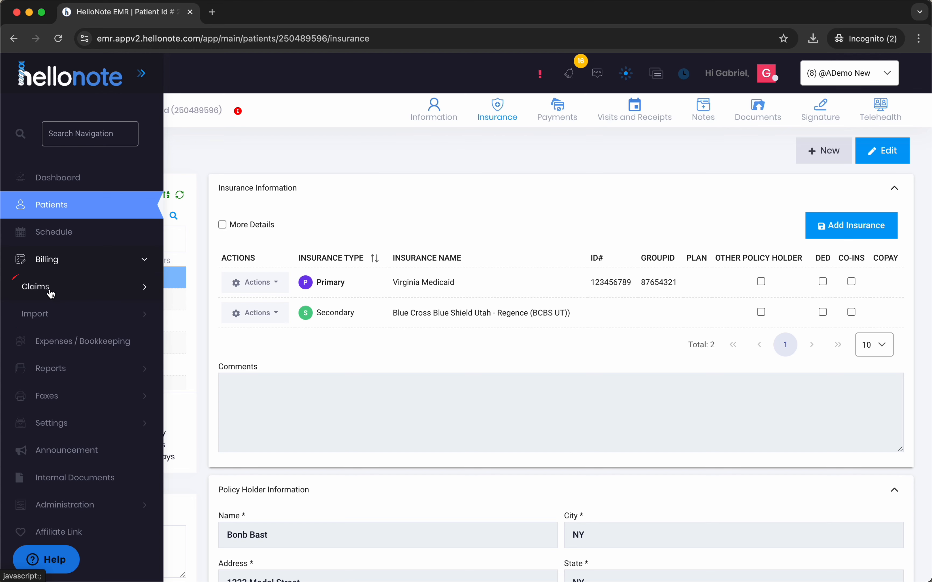
{"action": "left_click", "coordinate": [57, 294]}
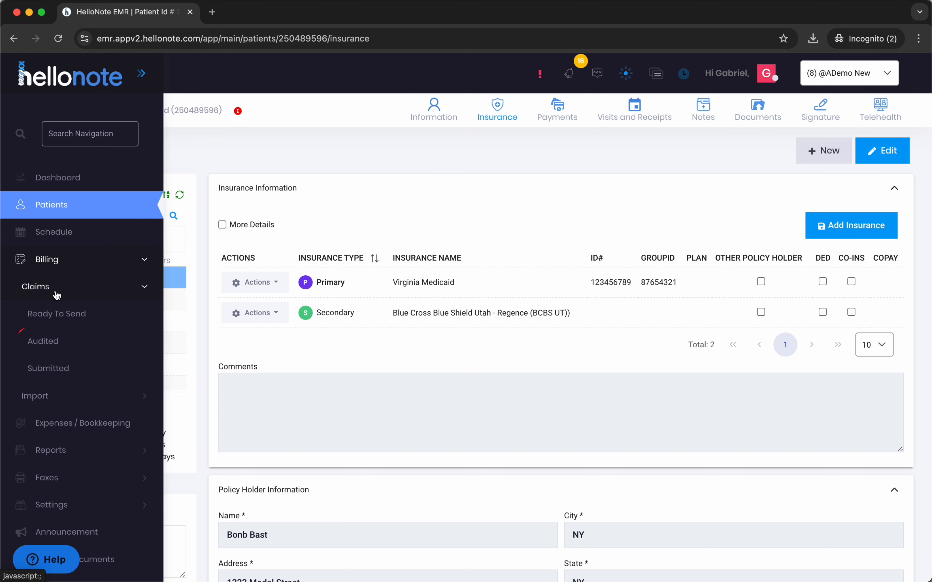
{"action": "left_click", "coordinate": [64, 348]}
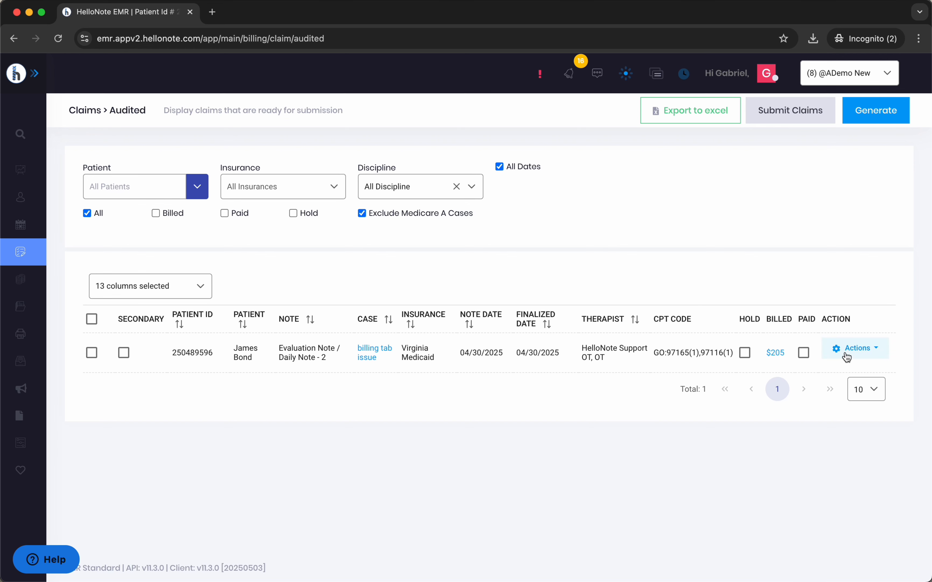
Export the Virginia Medicaid claim as an 837 file and save it in the 837files folder
{"action": "left_click", "coordinate": [851, 346]}
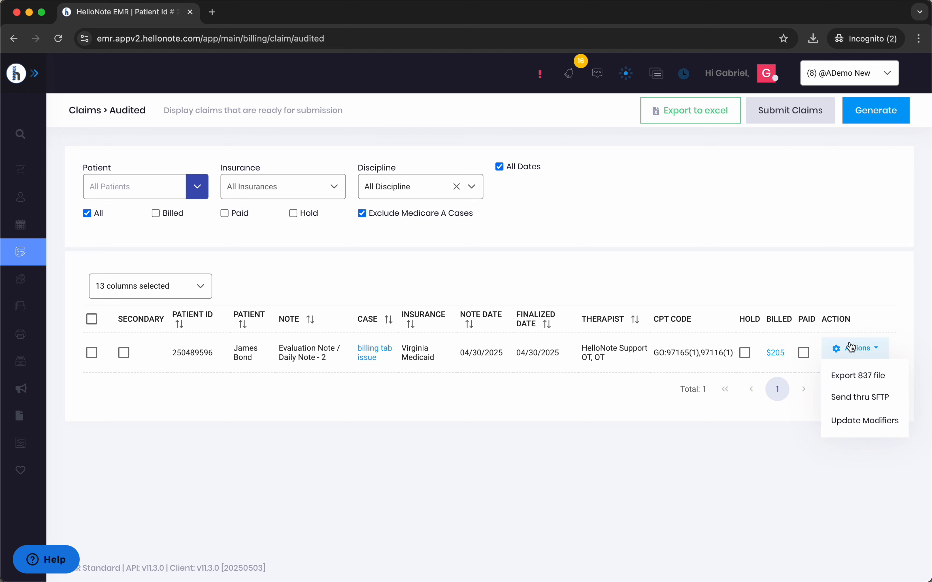
{"action": "left_click", "coordinate": [859, 376]}
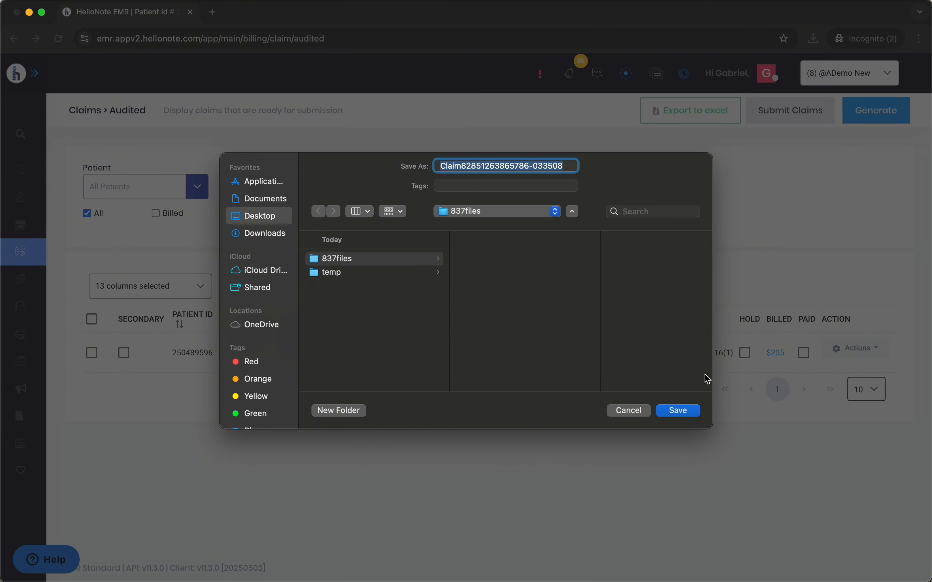
{"action": "left_click", "coordinate": [667, 405]}
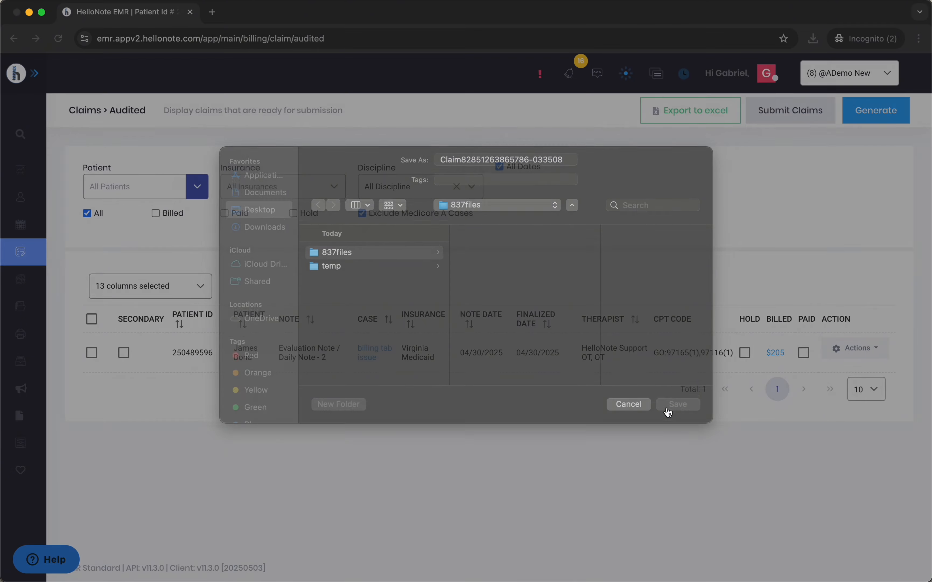
Locate the exported claim file in its folder, open it despite the download warning, and move its window over the older claim file
{"action": "mouse_move", "coordinate": [688, 115]}
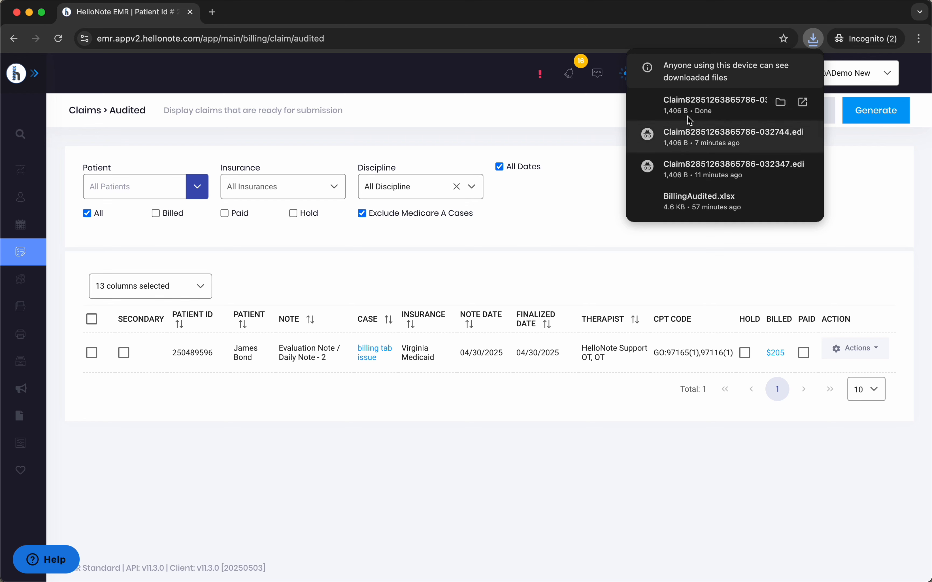
{"action": "left_click", "coordinate": [780, 103]}
{"action": "right_click", "coordinate": [458, 105]}
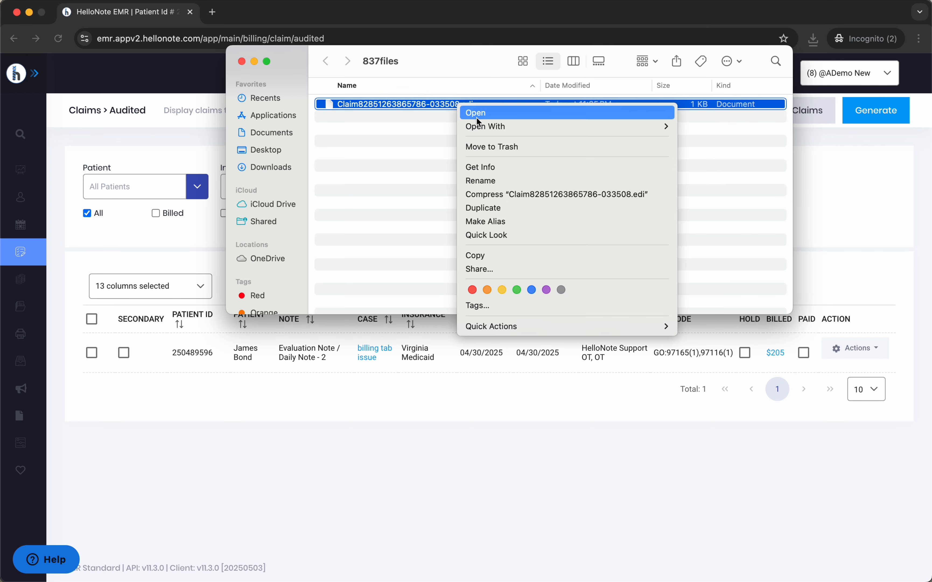
{"action": "mouse_move", "coordinate": [482, 127]}
{"action": "left_click", "coordinate": [728, 127]}
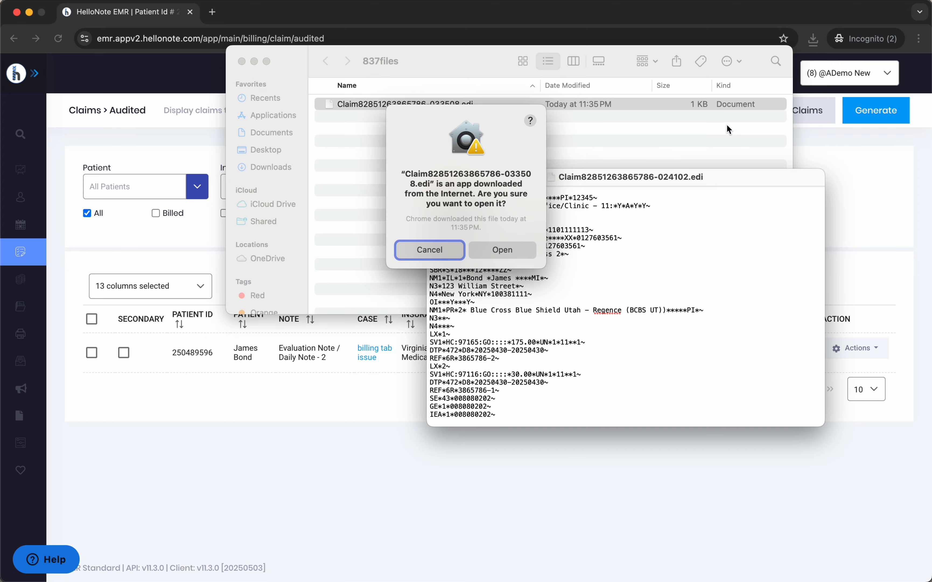
{"action": "left_click", "coordinate": [491, 255]}
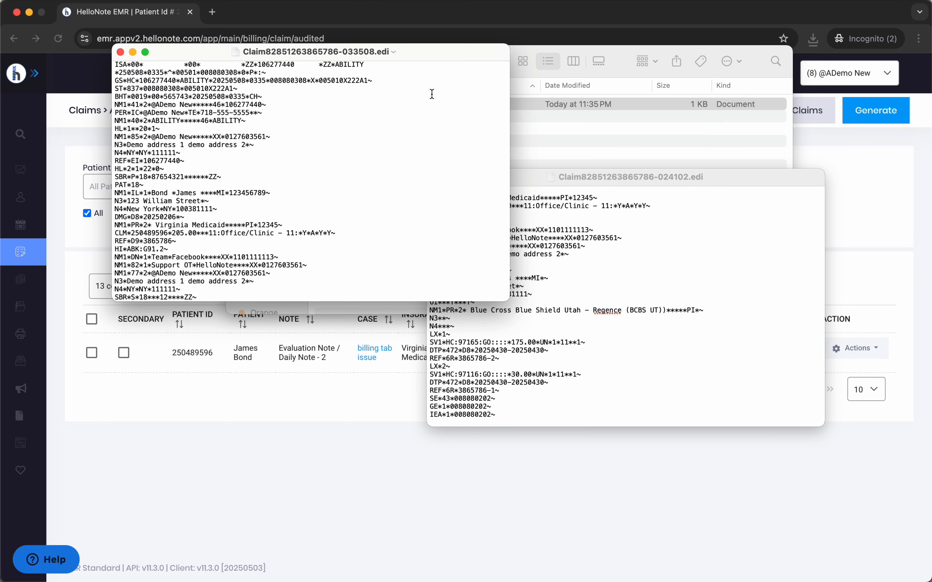
{"action": "left_click_drag", "start_coordinate": [420, 59], "coordinate": [663, 178]}
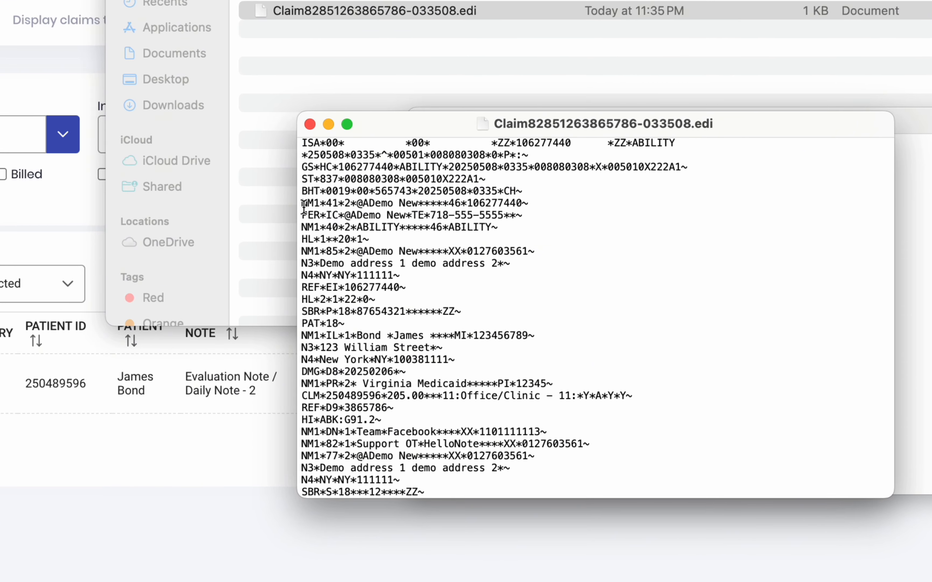
Highlight one by one the NM1*41 submitter line, the NM1*85 billing provider line, and the provider's N3 and N4 address lines
{"action": "left_click_drag", "start_coordinate": [304, 208], "coordinate": [572, 207]}
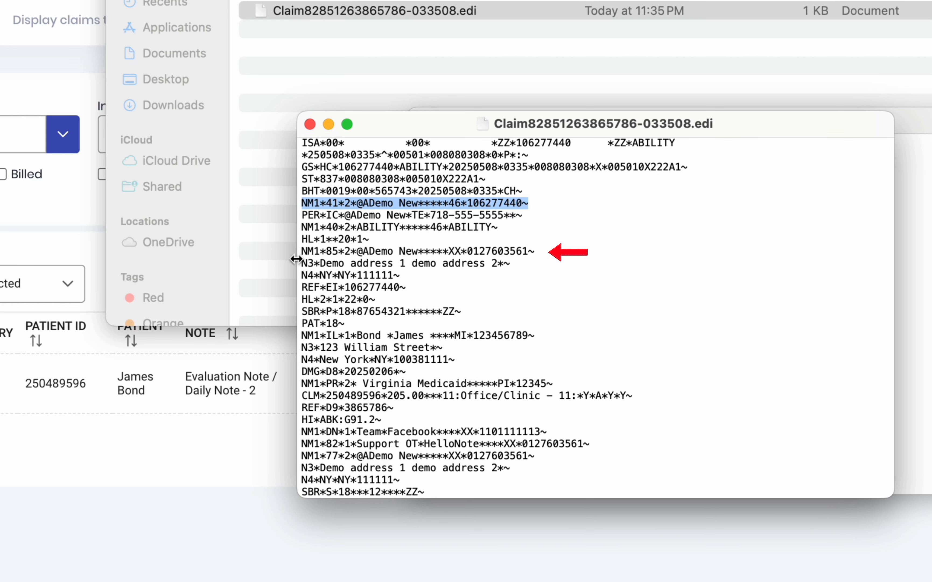
{"action": "left_click_drag", "start_coordinate": [303, 251], "coordinate": [549, 257]}
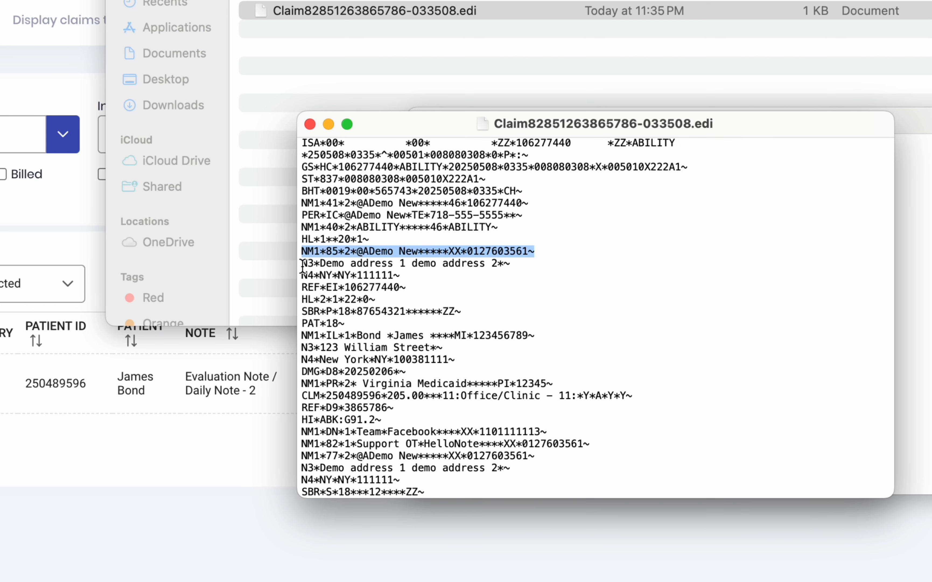
{"action": "left_click_drag", "start_coordinate": [303, 264], "coordinate": [521, 267]}
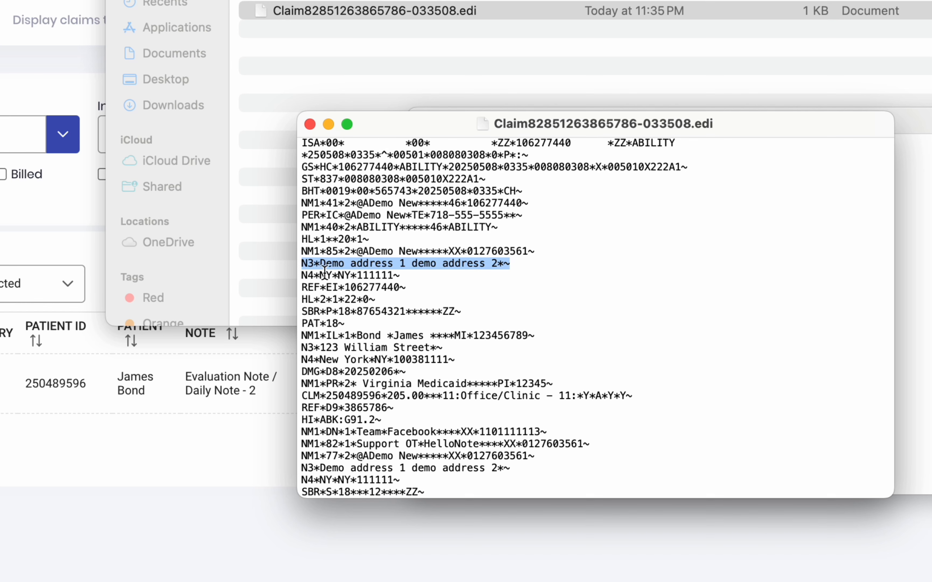
{"action": "left_click_drag", "start_coordinate": [302, 275], "coordinate": [422, 275]}
Highlight one by one the patient's NM1*IL name line, N3 and N4 address lines, and DMG date-of-birth line
{"action": "scroll", "coordinate": [538, 304], "scroll_direction": "down", "scroll_amount": 3}
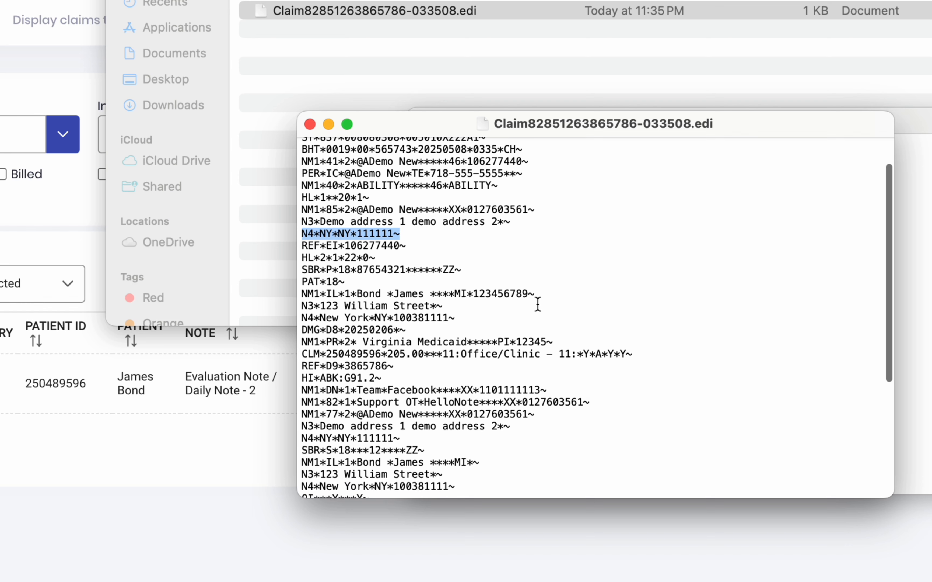
{"action": "left_click_drag", "start_coordinate": [302, 252], "coordinate": [546, 257]}
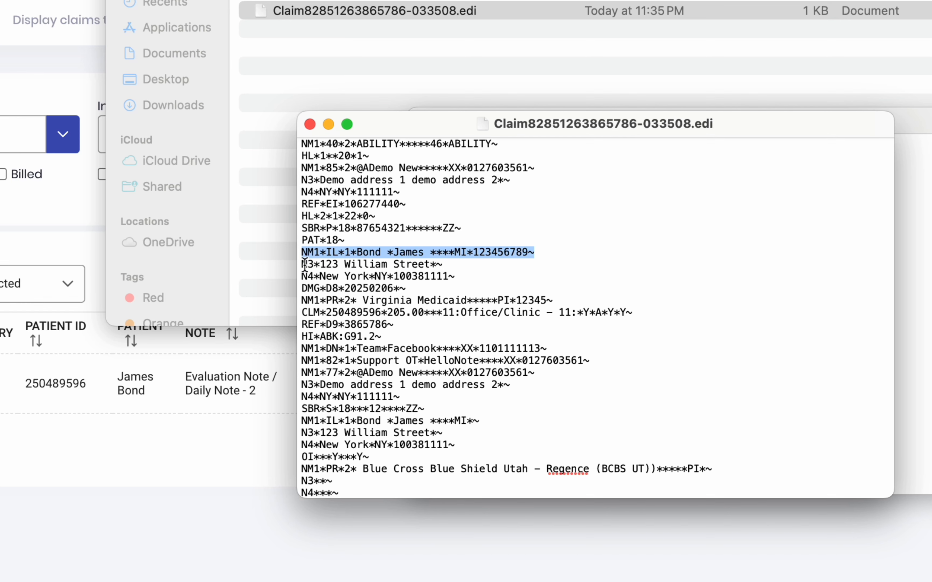
{"action": "left_click_drag", "start_coordinate": [303, 264], "coordinate": [457, 269]}
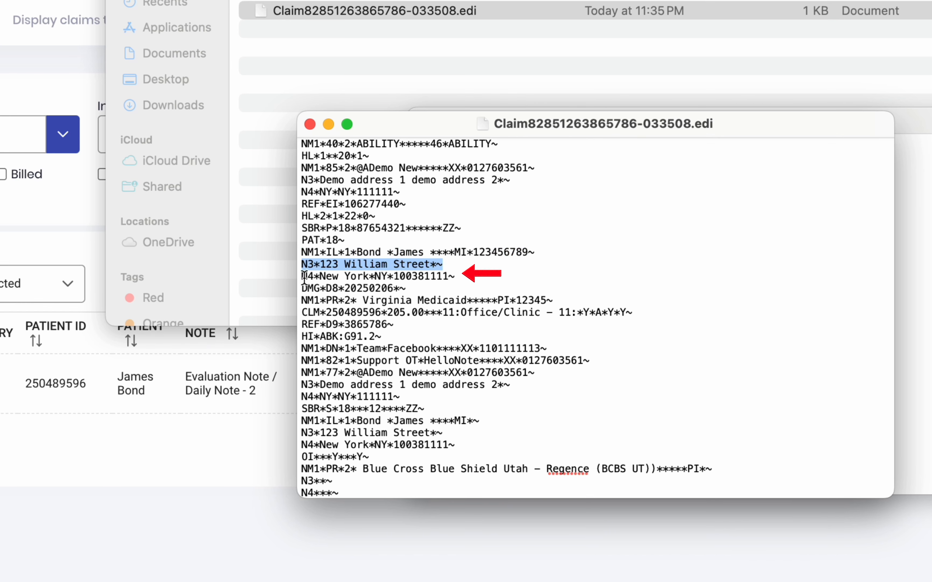
{"action": "left_click_drag", "start_coordinate": [302, 276], "coordinate": [480, 280]}
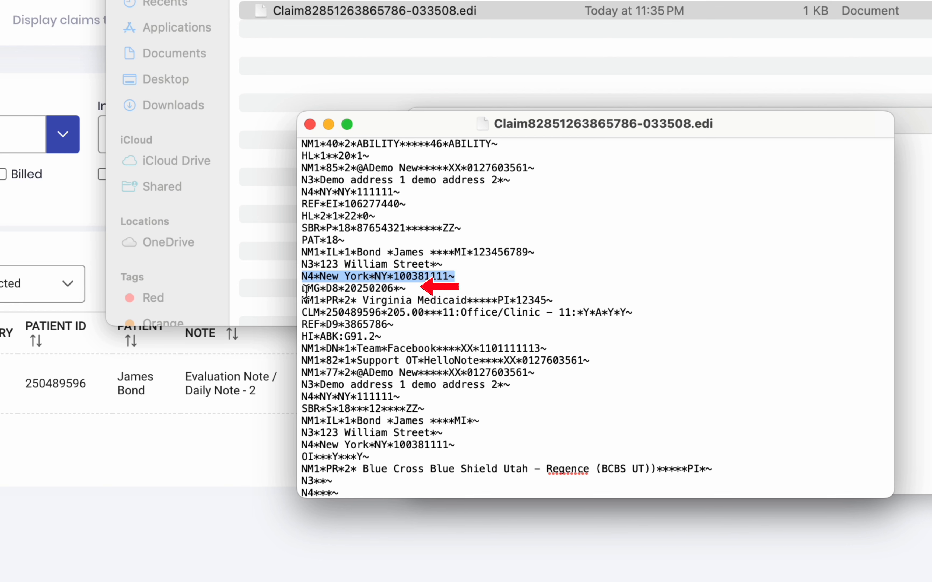
{"action": "left_click_drag", "start_coordinate": [302, 288], "coordinate": [415, 288]}
Highlight the NM1*PR line of the primary payer Virginia Medicaid and the CLM claim line below it
{"action": "scroll", "coordinate": [384, 285], "scroll_direction": "down", "scroll_amount": 4}
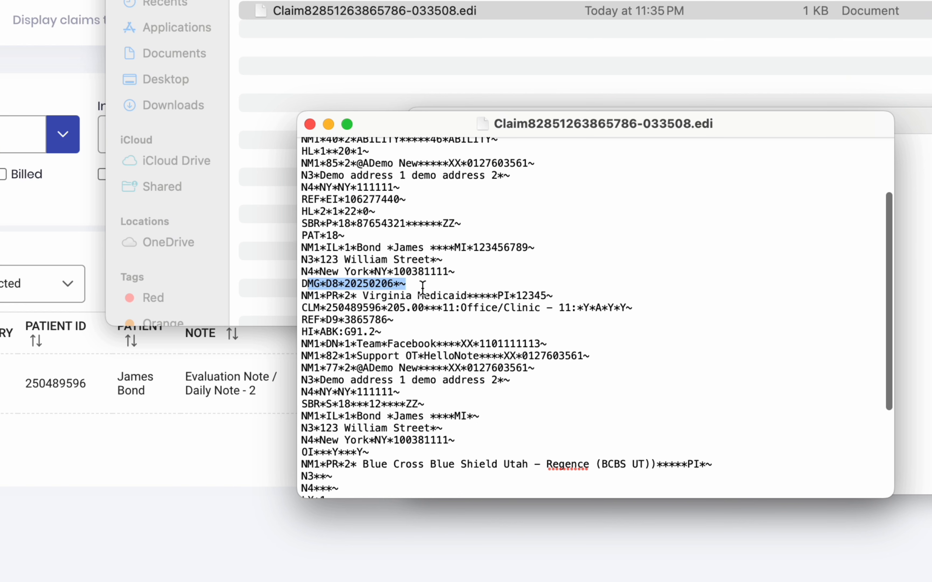
{"action": "mouse_move", "coordinate": [301, 256]}
{"action": "left_mouse_down"}
{"action": "mouse_move", "coordinate": [454, 267]}
{"action": "mouse_move", "coordinate": [575, 255]}
{"action": "left_mouse_up"}
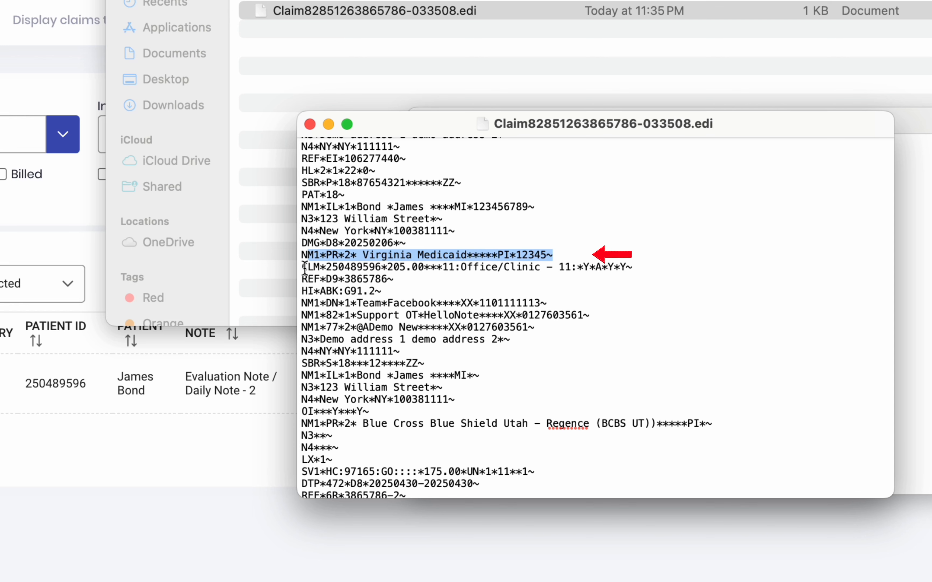
{"action": "left_click_drag", "start_coordinate": [303, 267], "coordinate": [654, 267]}
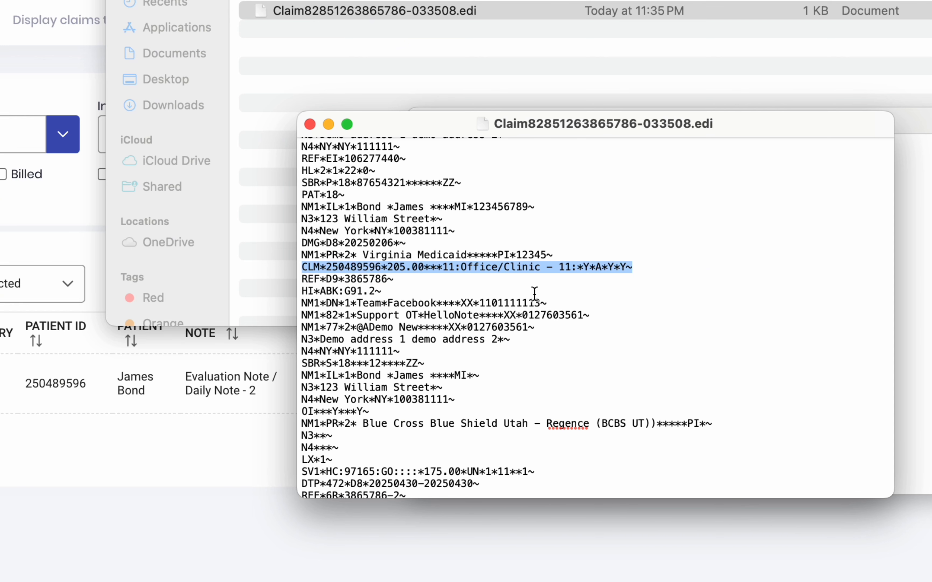
Highlight the secondary SBR*S line, the Blue Cross Blue Shield Utah payer line, and the closing SE, GE and IEA lines
{"action": "scroll", "coordinate": [535, 294], "scroll_direction": "down", "scroll_amount": 3}
{"action": "scroll", "coordinate": [534, 295], "scroll_direction": "down", "scroll_amount": 2}
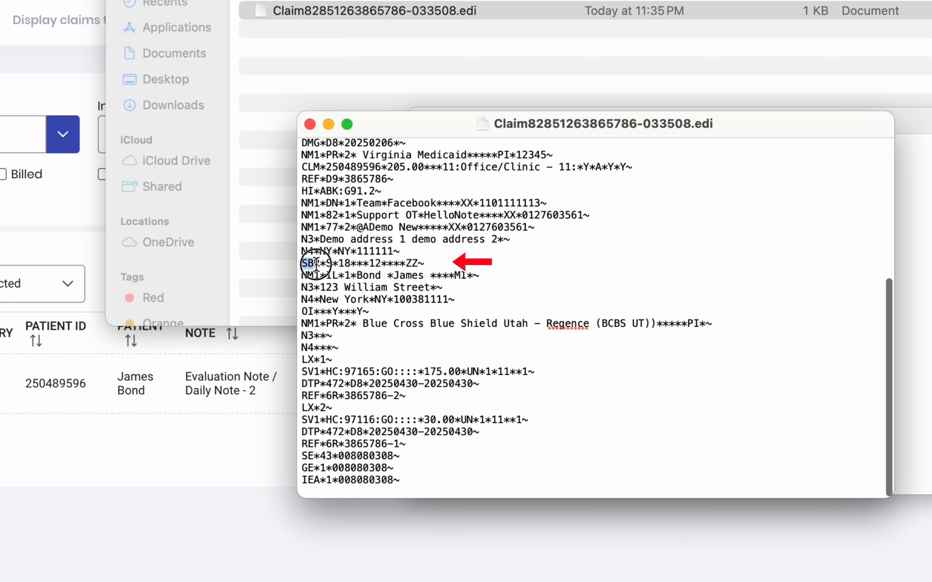
{"action": "left_click_drag", "start_coordinate": [302, 263], "coordinate": [429, 264]}
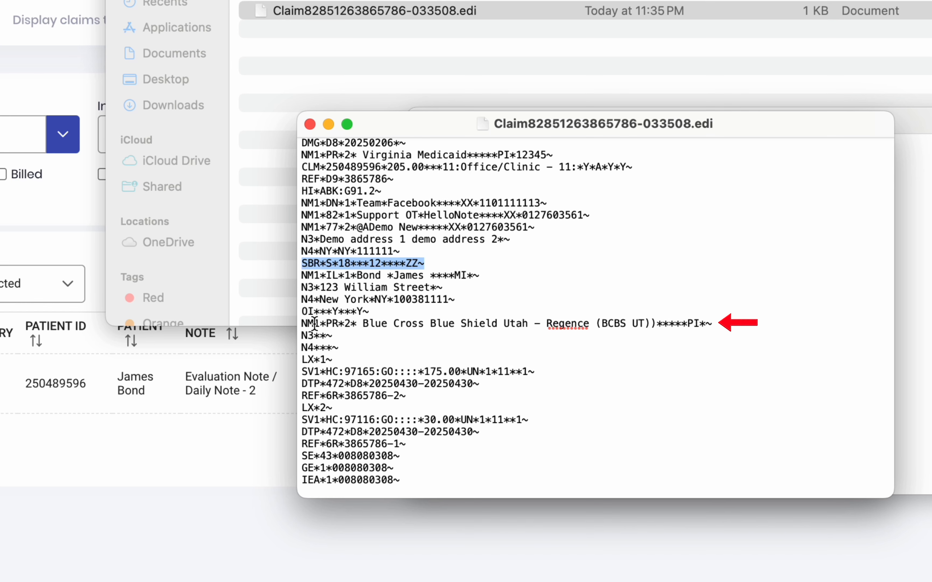
{"action": "left_click", "coordinate": [305, 325]}
{"action": "left_click_drag", "start_coordinate": [306, 324], "coordinate": [717, 326]}
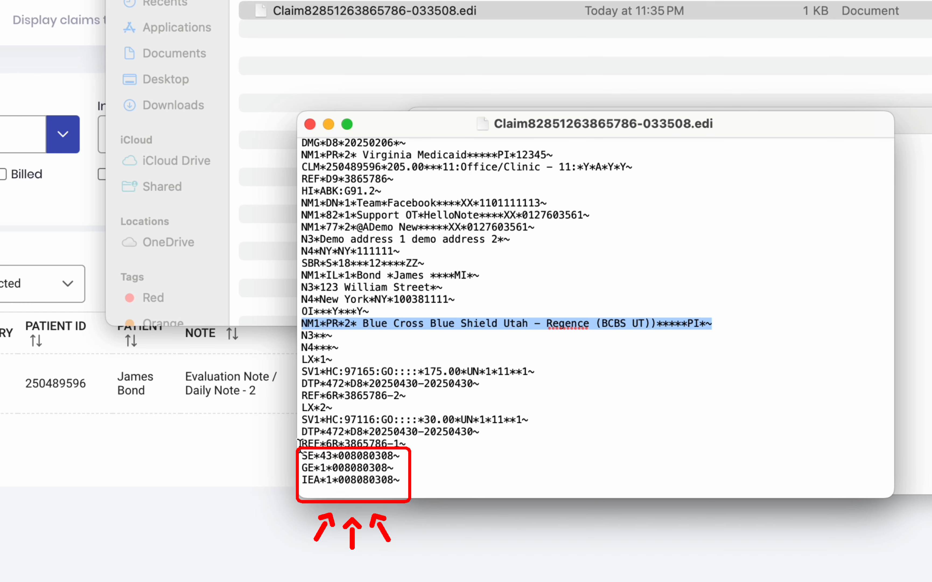
{"action": "mouse_move", "coordinate": [303, 455]}
{"action": "left_mouse_down"}
{"action": "mouse_move", "coordinate": [412, 461]}
{"action": "mouse_move", "coordinate": [415, 482]}
{"action": "left_mouse_up"}
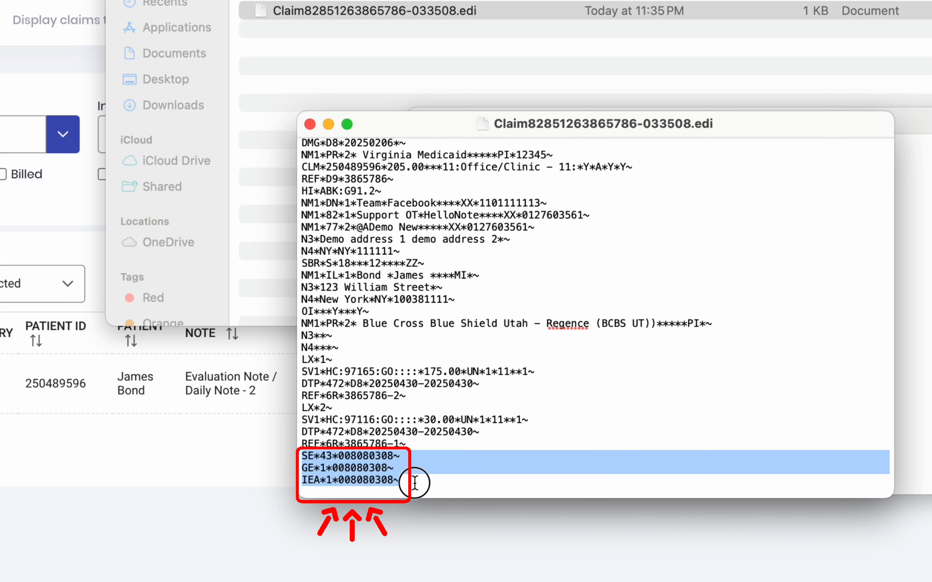